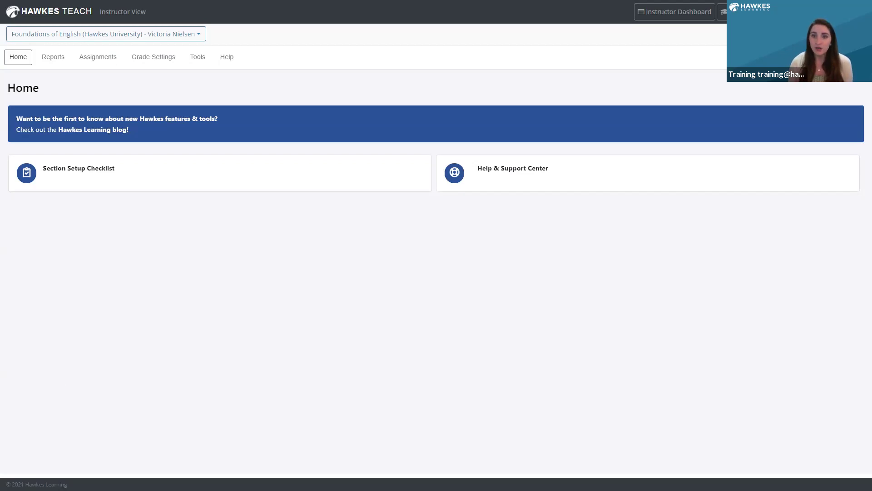
Load the ENG 101 student's Detailed Student Grades report and view the 1.1 lesson's actions menu.
left_click(59, 62)
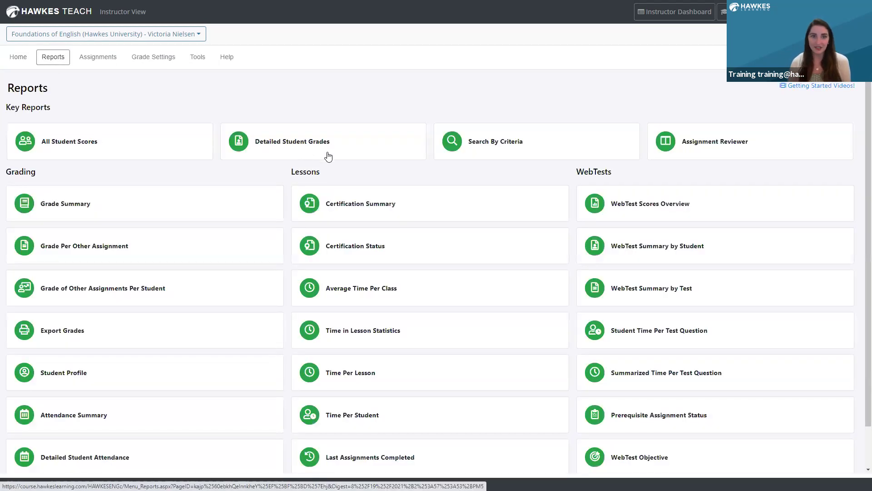
left_click(328, 157)
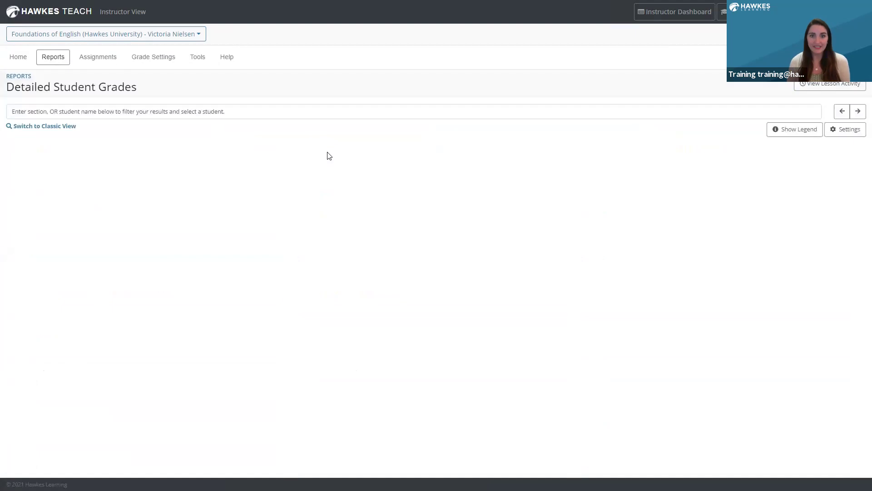
left_click(253, 111)
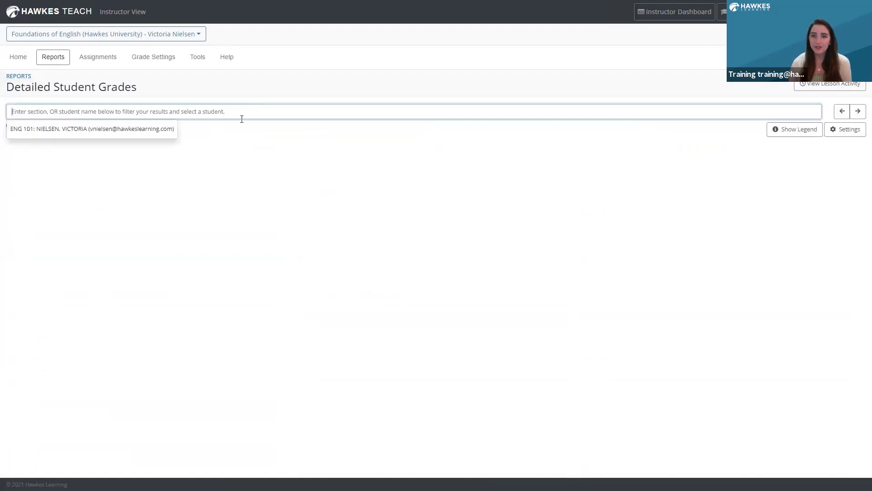
left_click(146, 129)
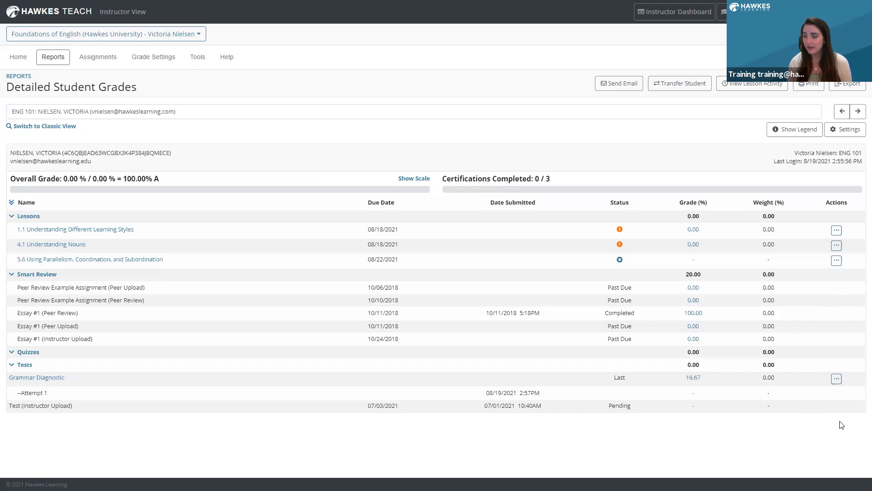
left_click(837, 231)
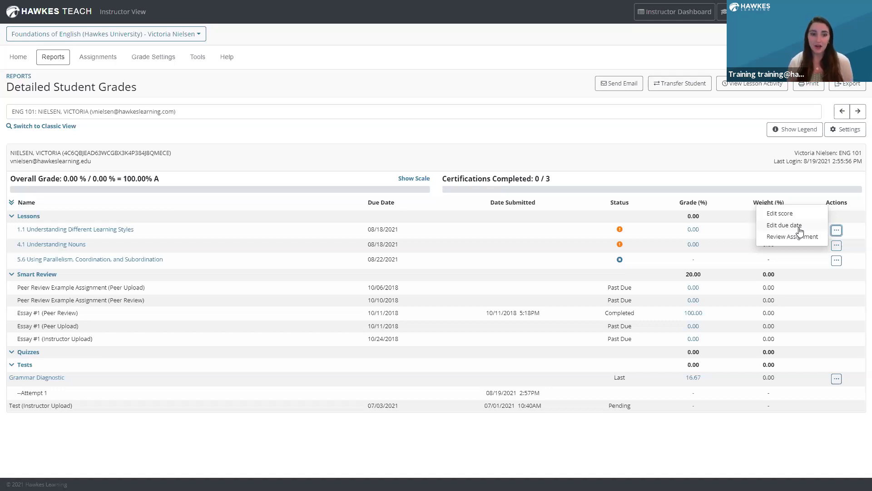
Open Update Student Settings for the Grammar Diagnostic test, review its WebTests settings, then open Assignments.
left_click(836, 380)
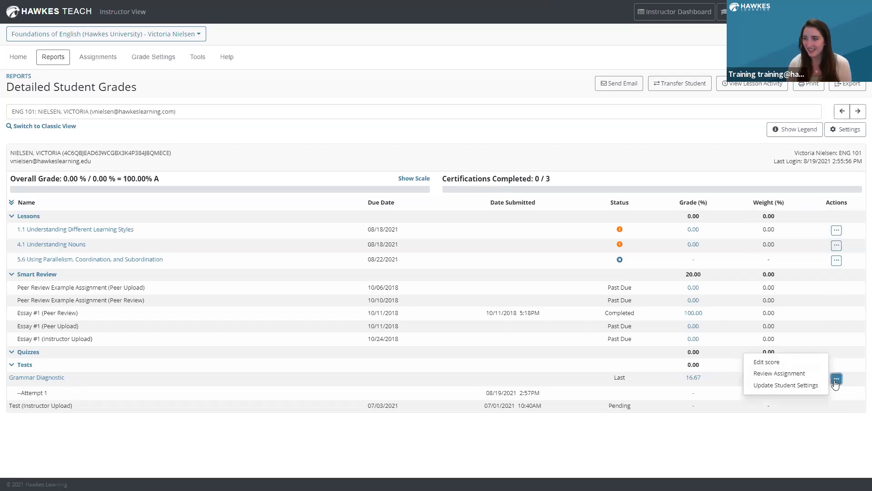
left_click(836, 381)
left_click(837, 381)
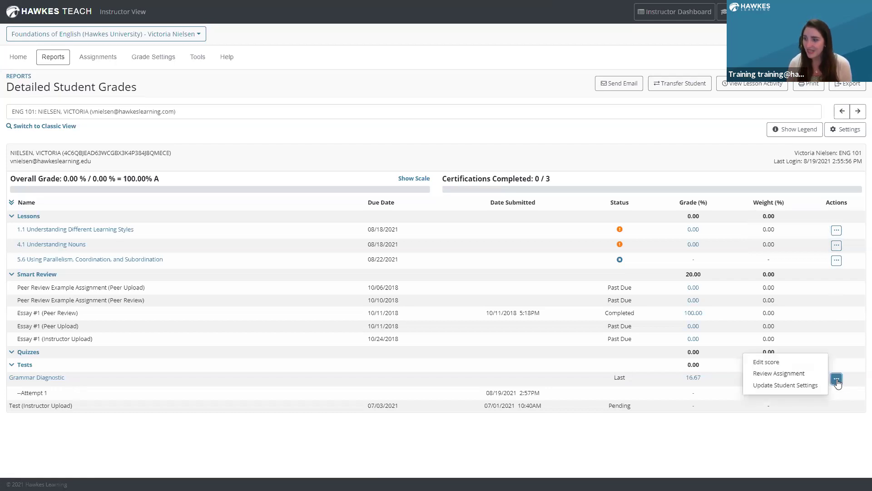
left_click(800, 385)
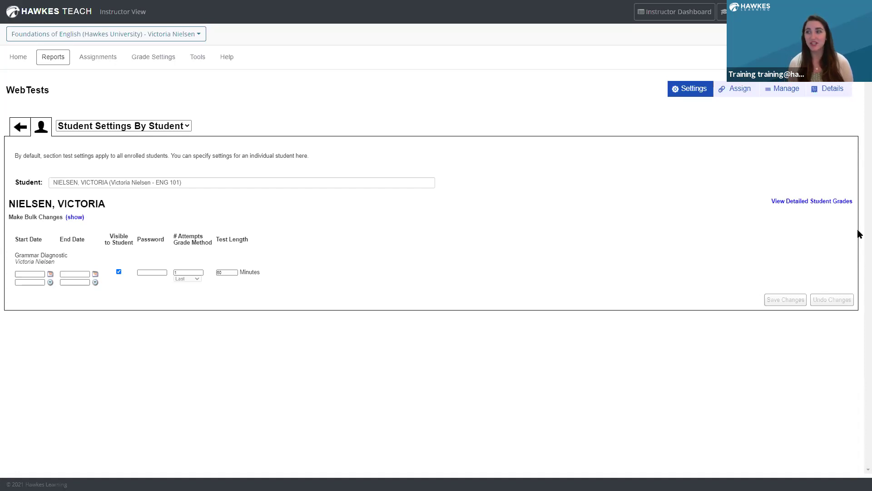
left_click(730, 96)
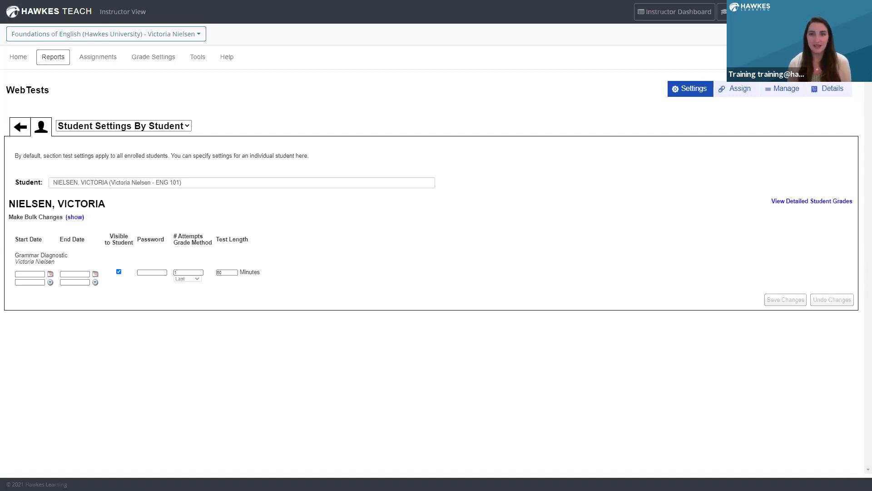
Load the student's assignment scores in Edit Scores by Student, then head back to Reports.
left_click(93, 59)
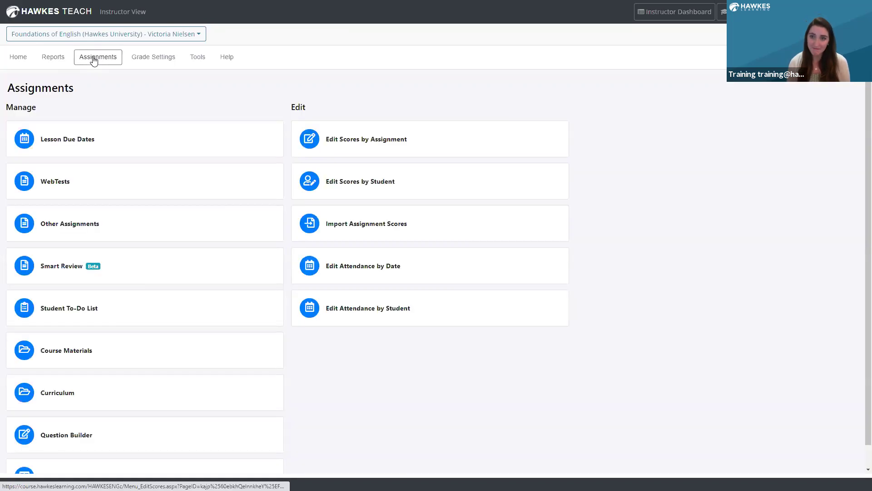
left_click(426, 178)
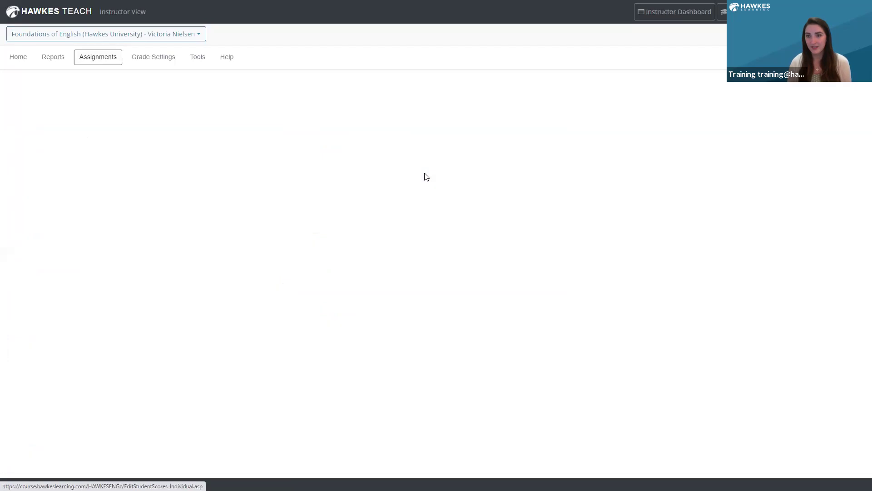
left_click(32, 136)
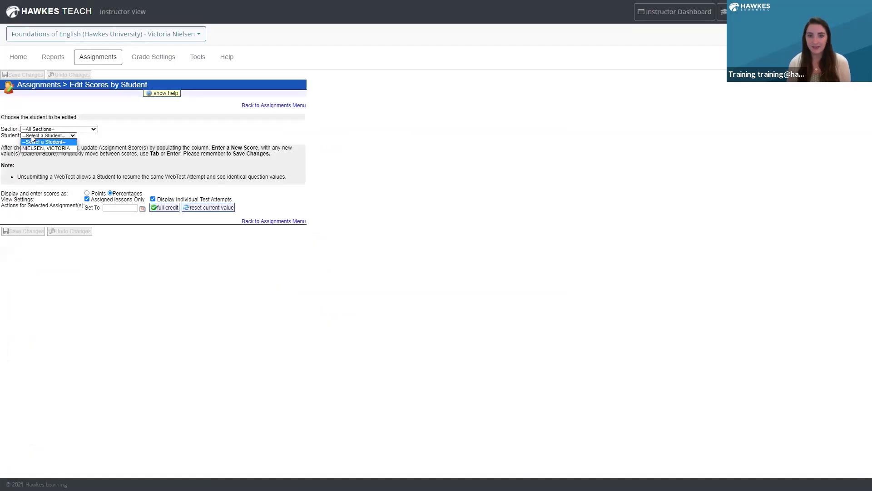
left_click(57, 148)
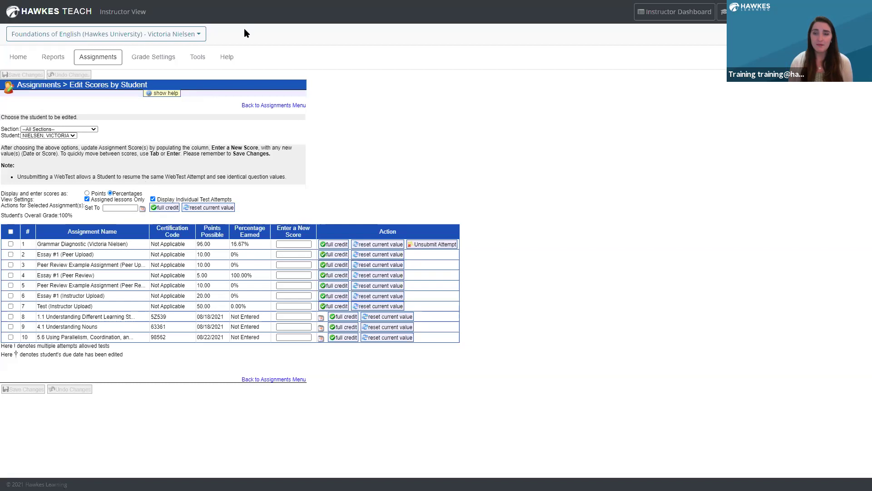
left_click(47, 60)
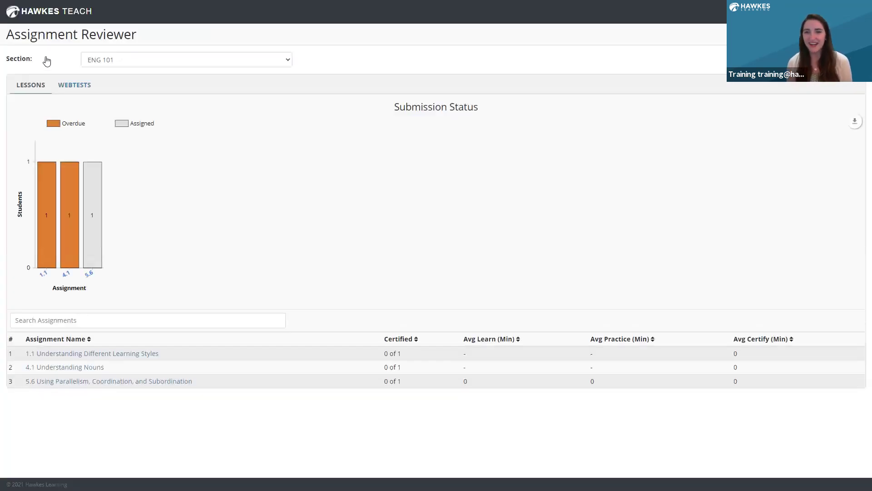
Switch the Assignment Reviewer to WEBTESTS and open the student's Grammar Diagnostic test details.
left_click(59, 90)
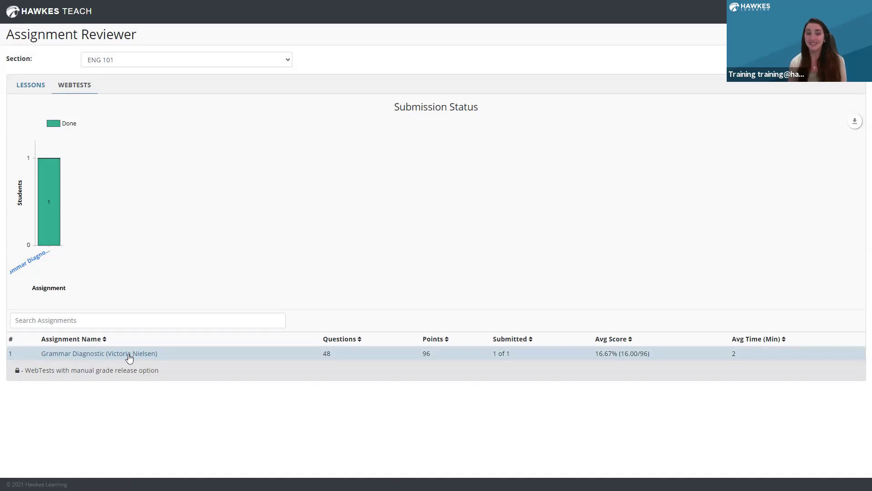
left_click(129, 358)
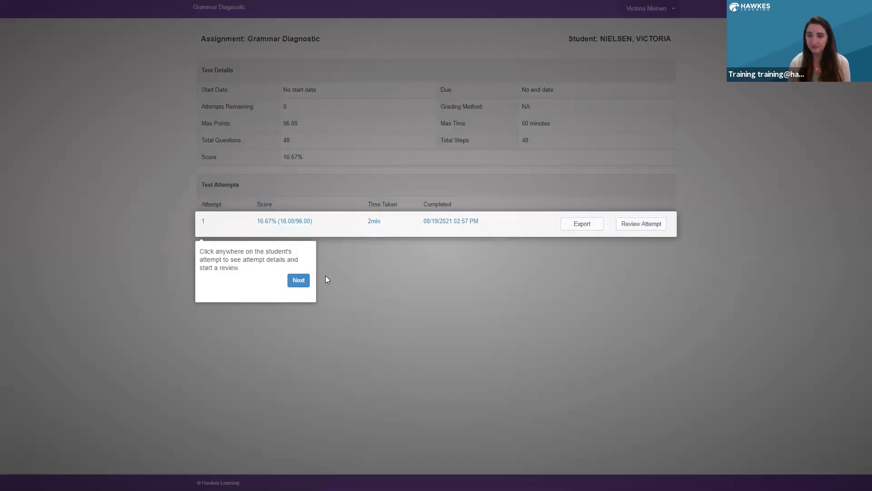
Dismiss the tour tip and start Review Attempt, getting past the tutorial popup to the summary.
left_click(297, 282)
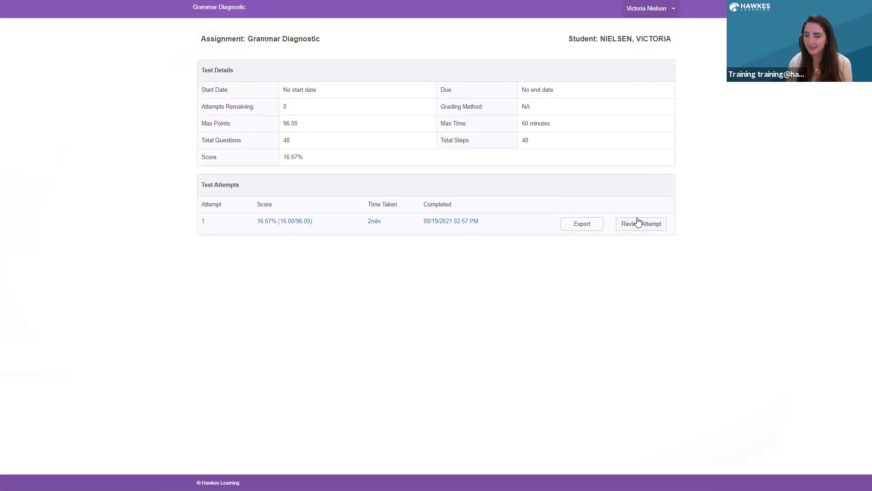
left_click(636, 223)
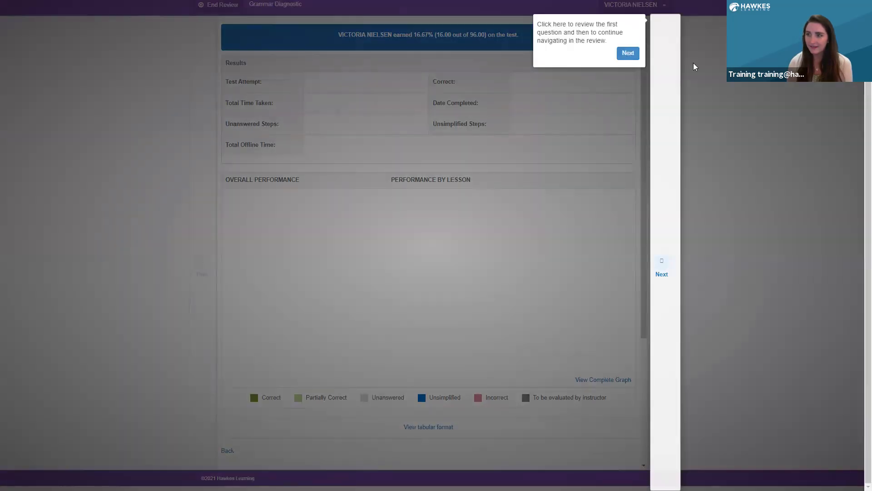
left_click(632, 53)
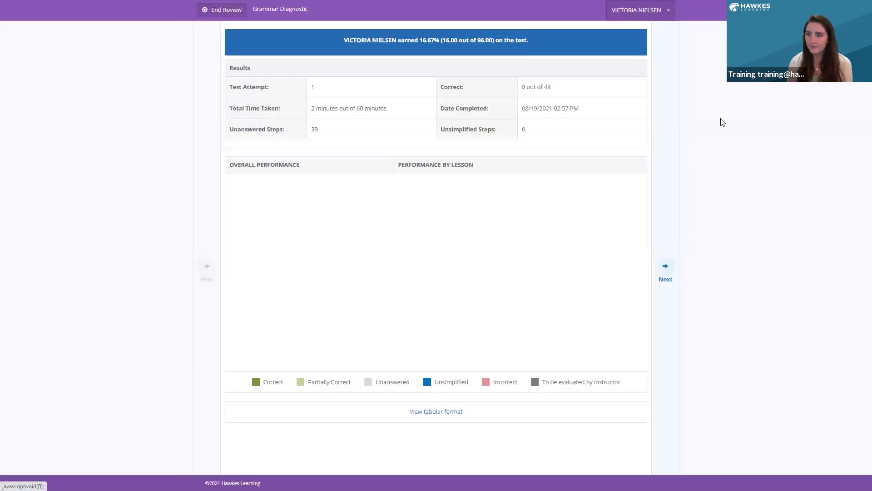
Advance to Question 3 and change its awarded points from 0 to 1 out of 2.
left_click(666, 267)
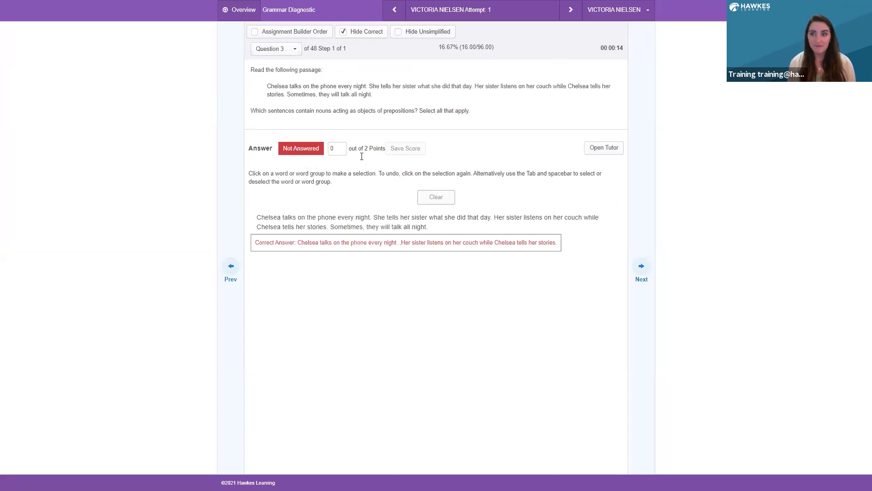
left_click(331, 142)
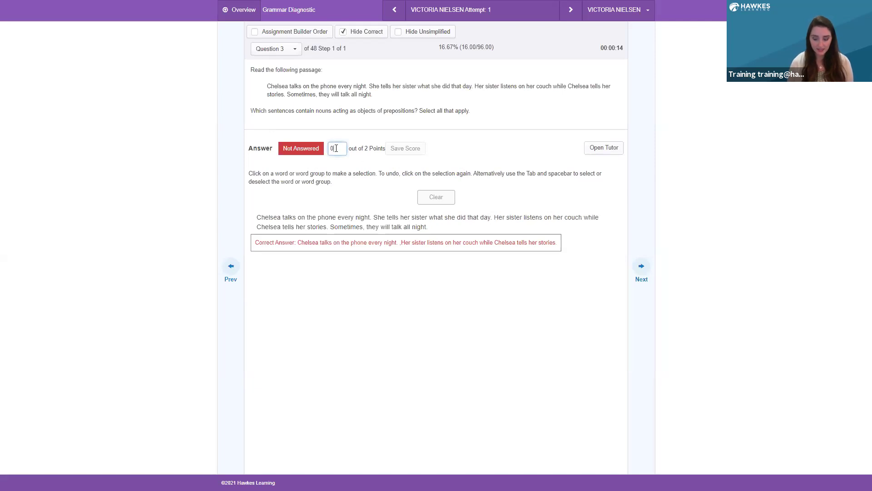
key("BackSpace")
type("1")
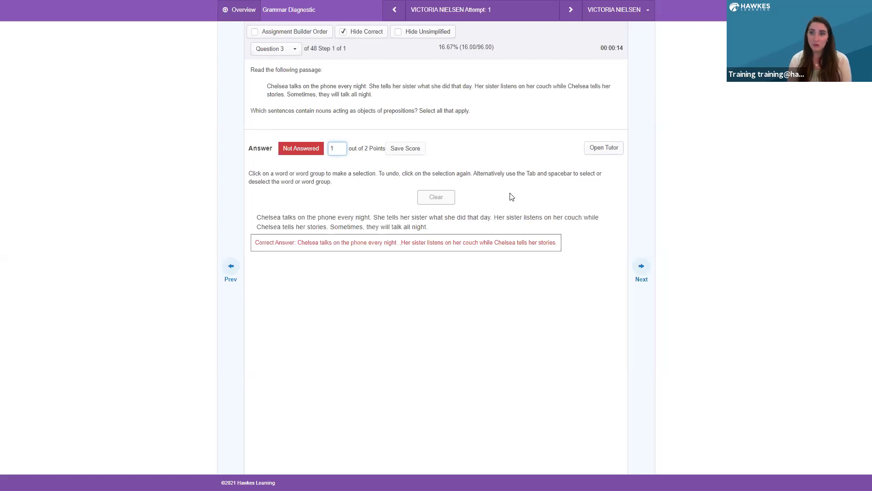
Close the question review tab, confirming Leave, and return to full screen.
left_click(435, 32)
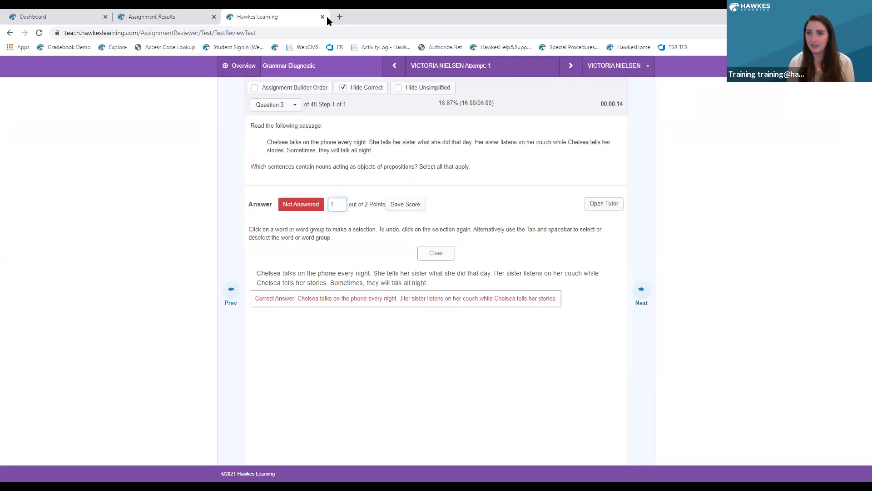
left_click(322, 17)
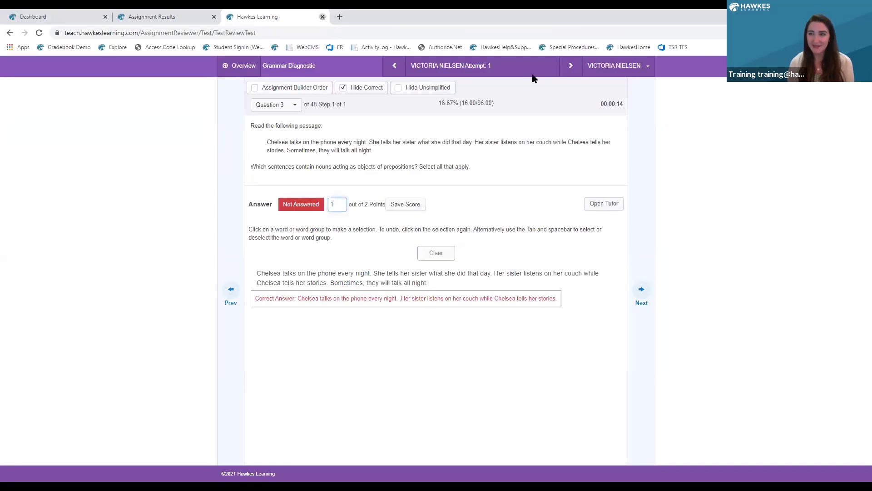
left_click(476, 86)
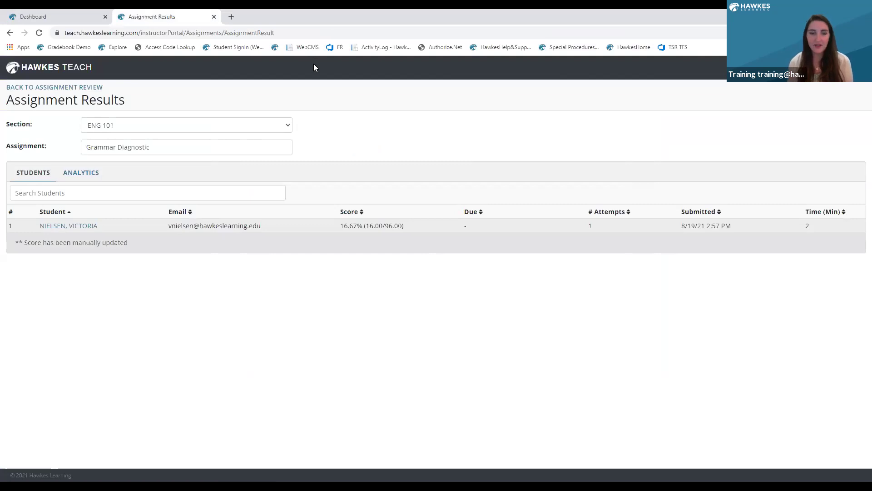
key("F11")
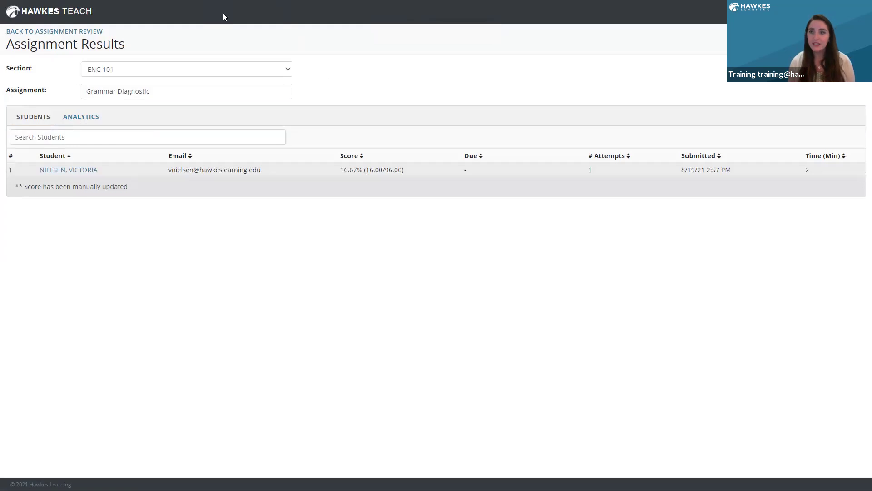
Close the Assignment Results tab and return to full screen on the Reports page.
mouse_move(419, 33)
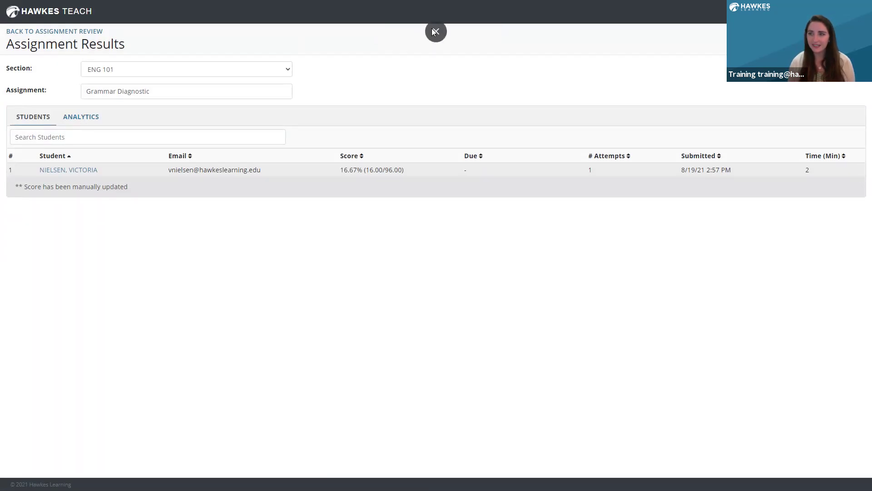
left_click(434, 31)
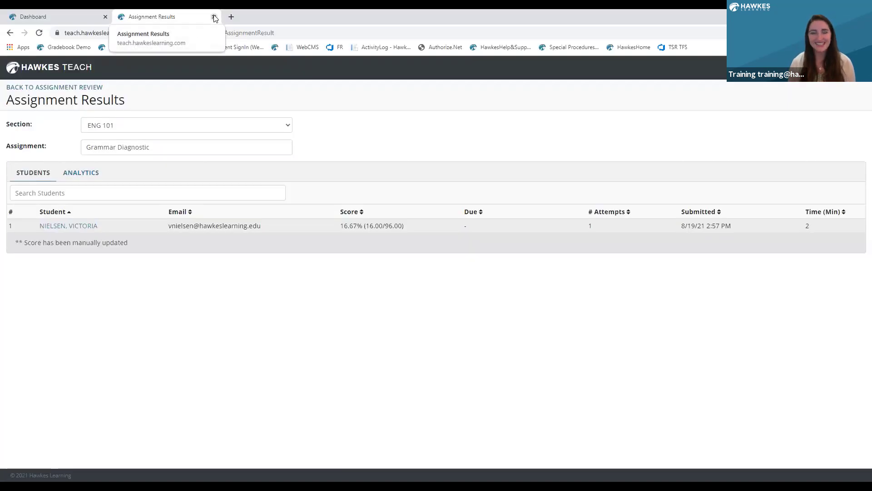
left_click(214, 17)
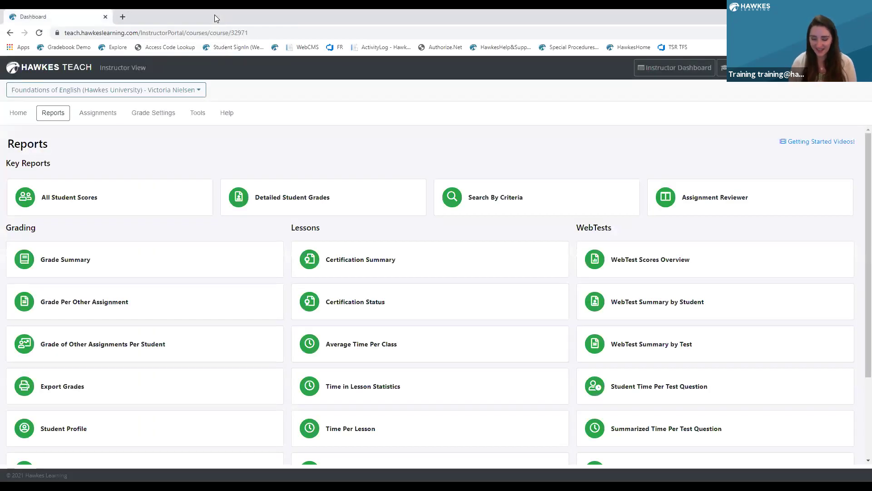
key("F11")
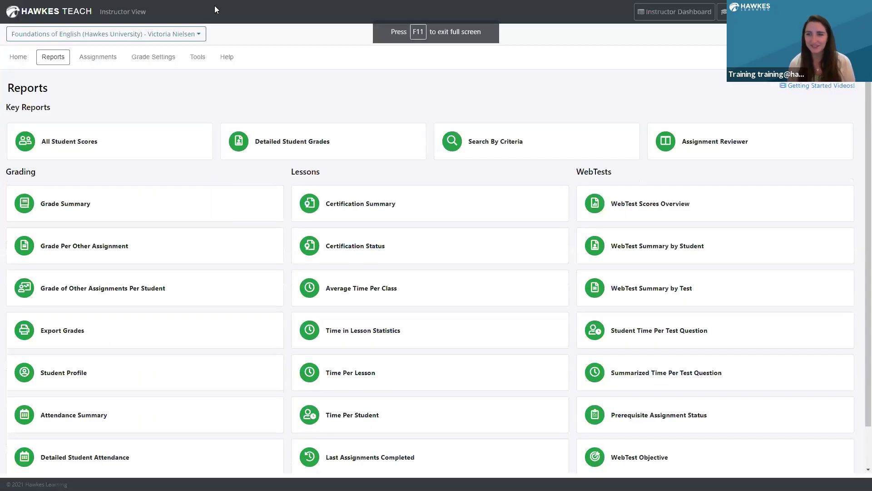
Go to Tools > Communications and open the Personal Inbox.
left_click(206, 59)
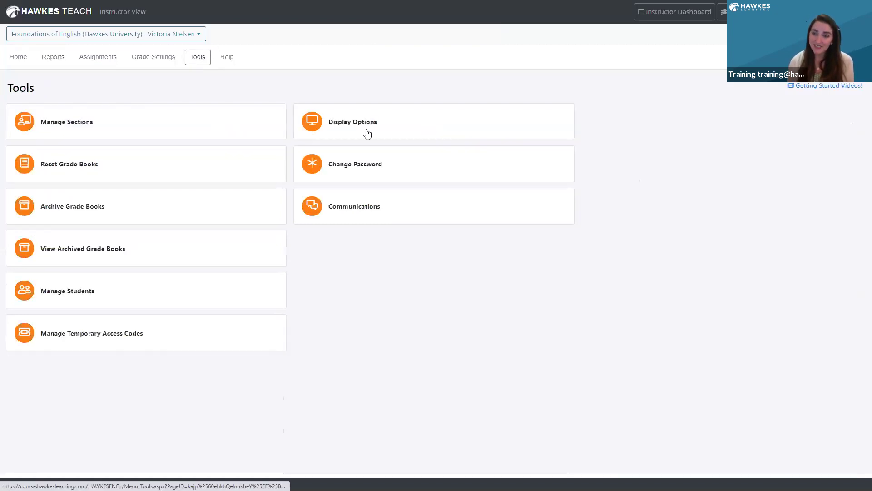
left_click(320, 219)
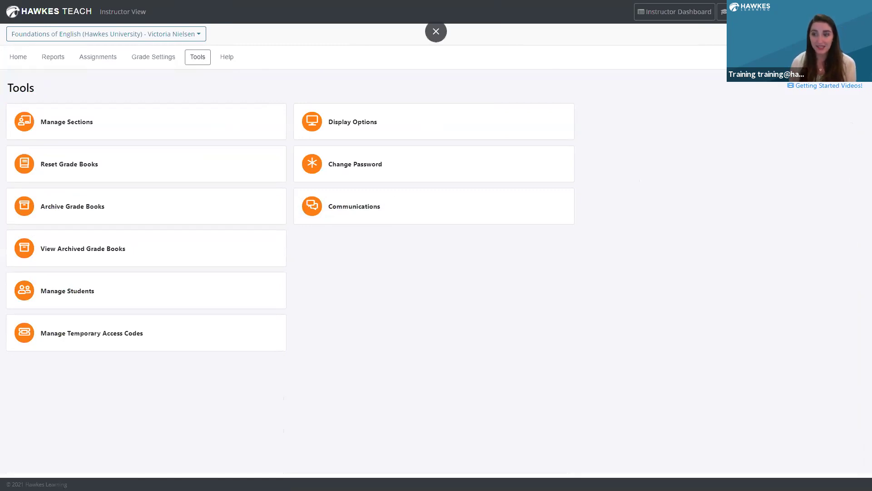
left_click(395, 200)
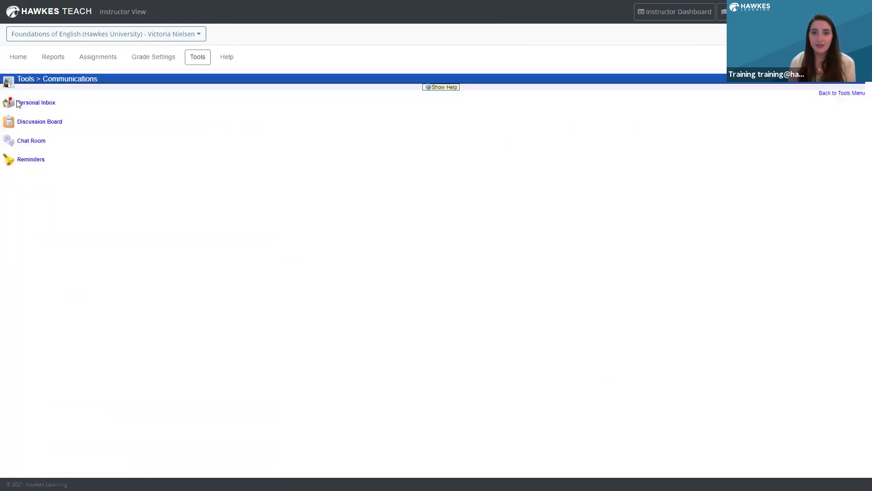
left_click(30, 103)
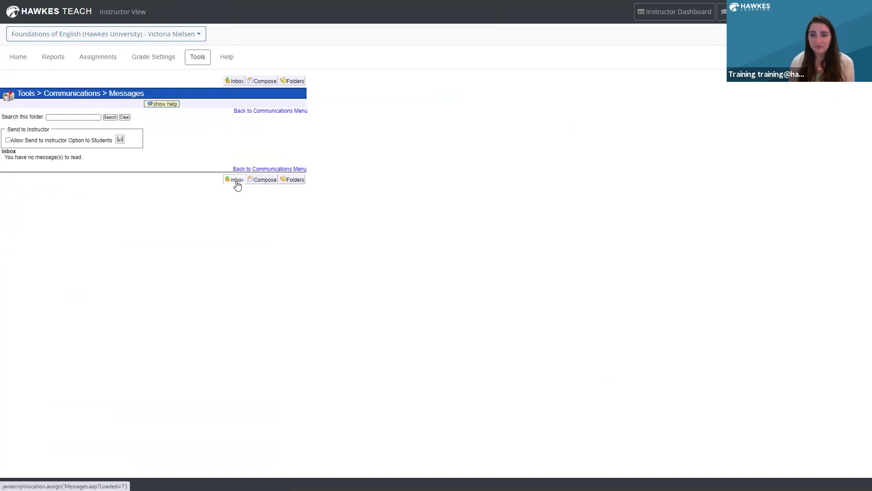
Compose a new message addressed to the ENG 101 student via My Students > instructor > ENG 101.
left_click(263, 181)
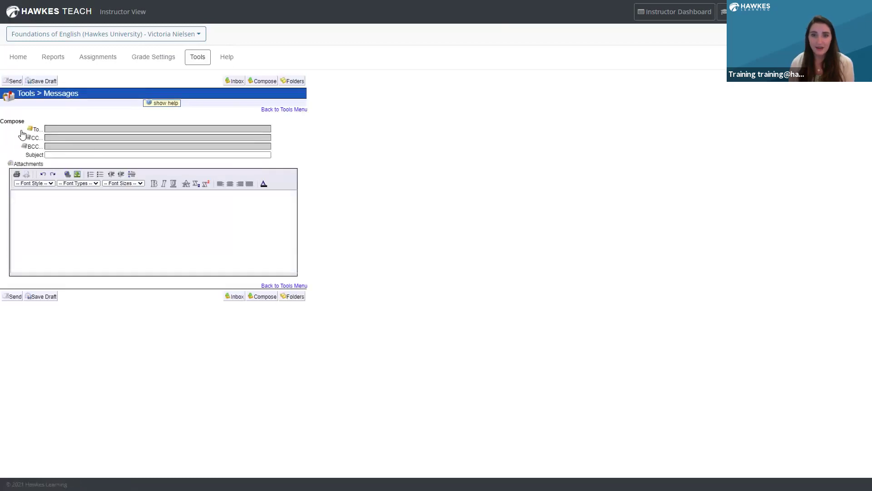
left_click(36, 131)
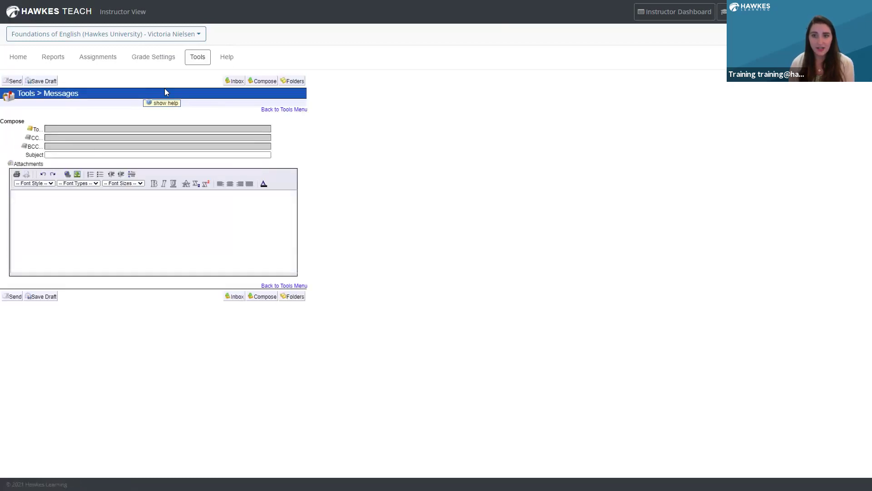
left_click(108, 73)
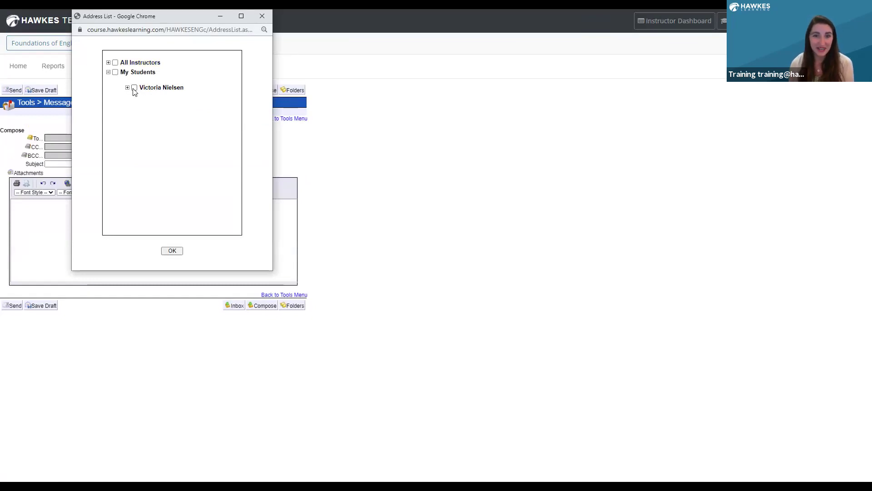
left_click(128, 88)
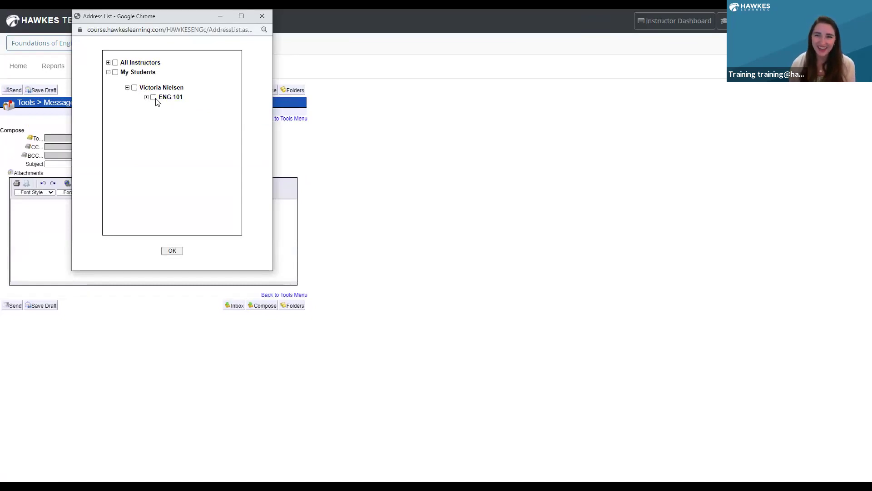
left_click(147, 97)
left_click(172, 107)
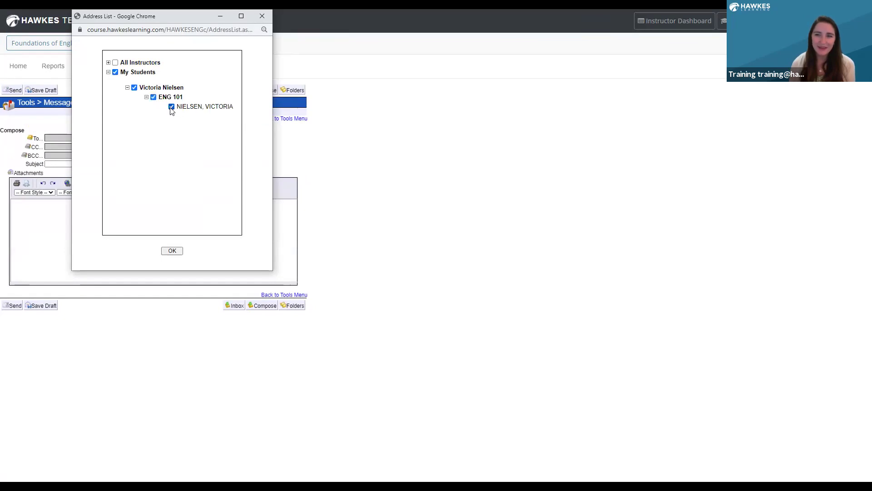
left_click(172, 251)
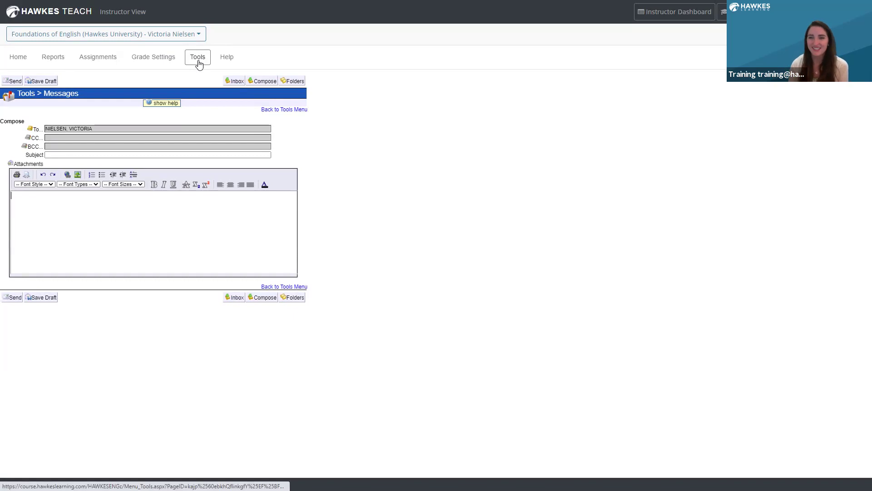
Reopen Reports > Detailed Student Grades and load the ENG 101 student's report from the filter.
left_click(54, 60)
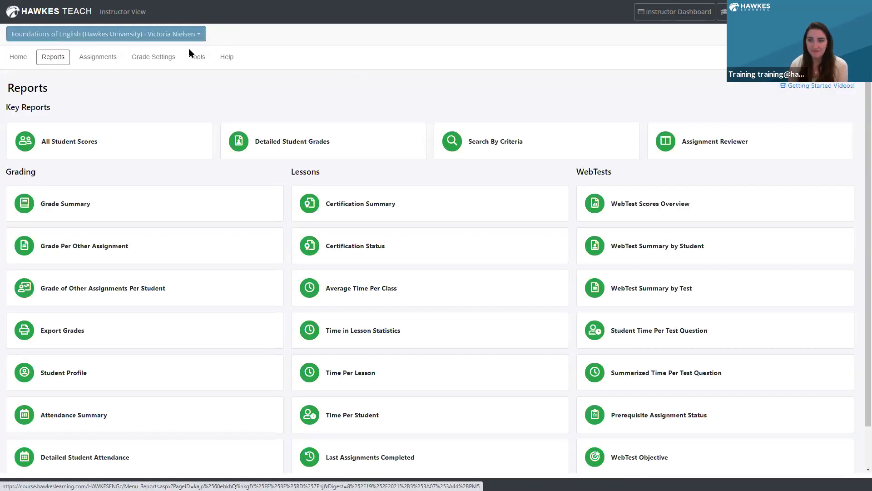
left_click(382, 152)
left_click(192, 113)
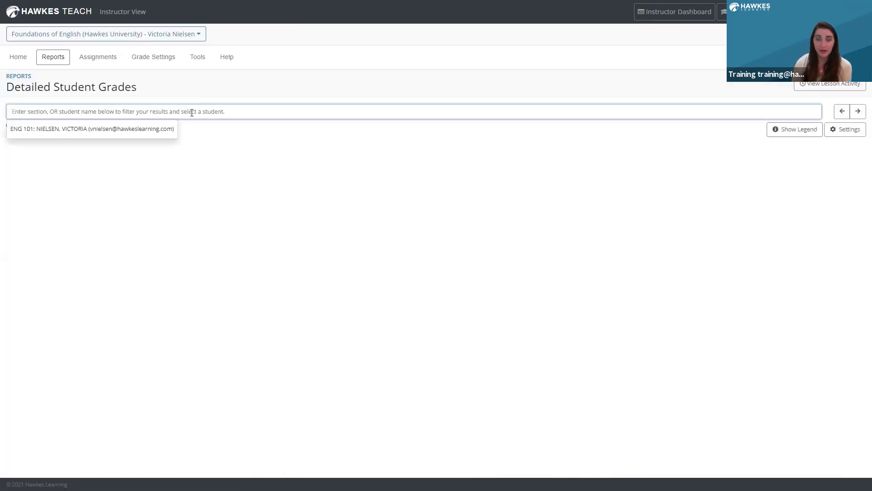
left_click(129, 130)
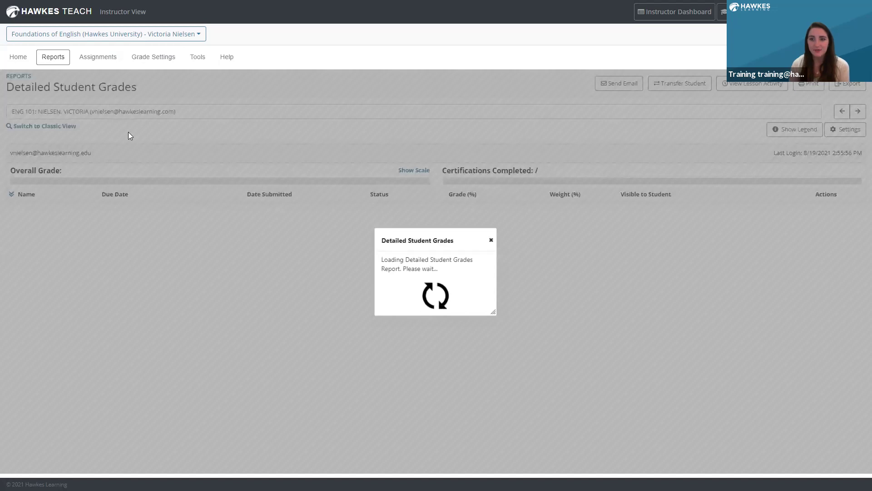